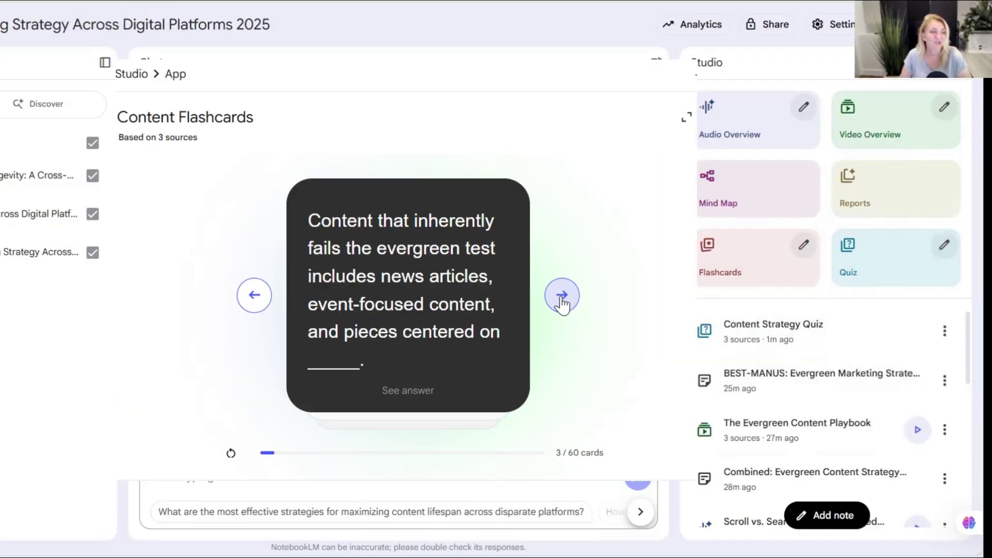
Page through the flashcard deck, flipping cards 6, 7 and 8 to reveal their answers.
left_click(562, 296)
left_click(562, 296)
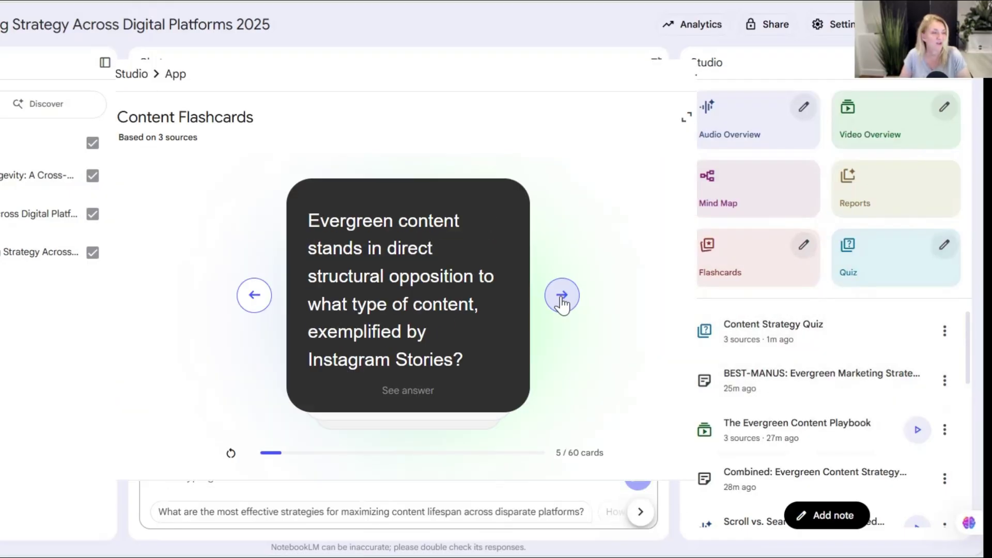
left_click(562, 296)
left_click(410, 398)
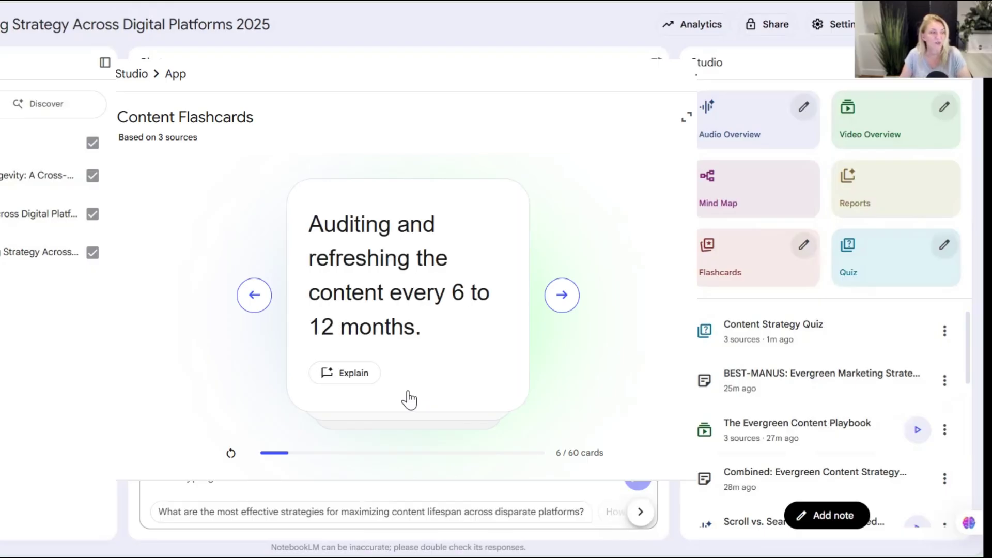
left_click(563, 295)
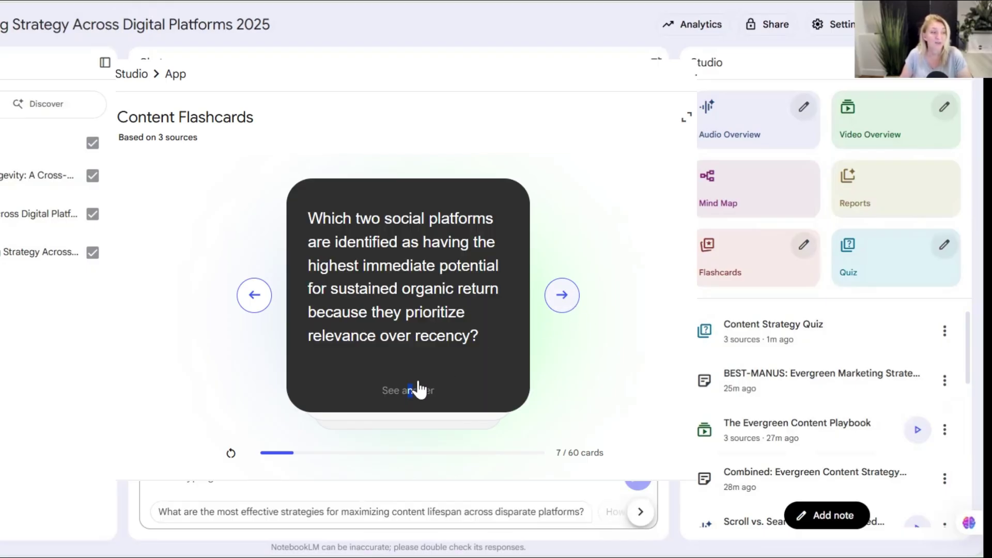
left_click(413, 398)
left_click(563, 295)
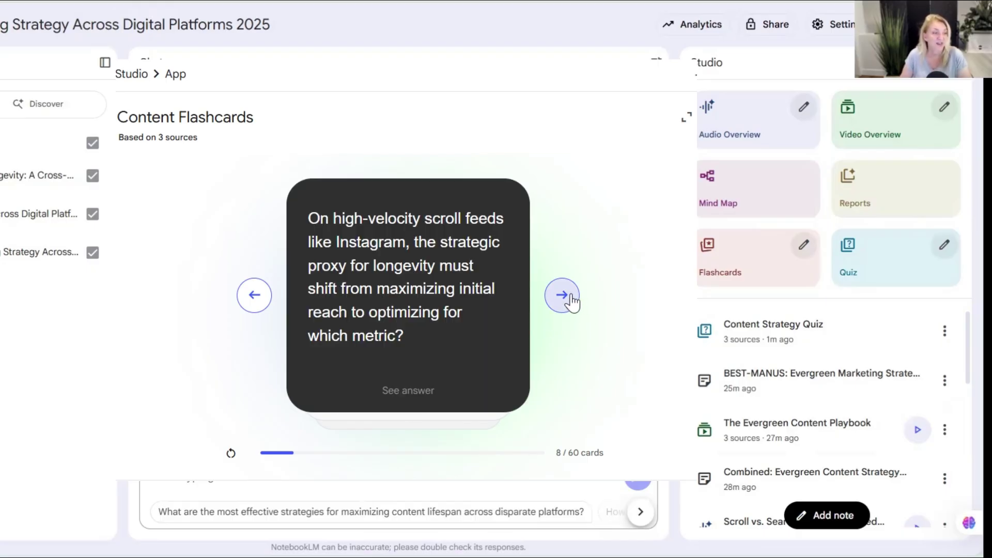
left_click(399, 399)
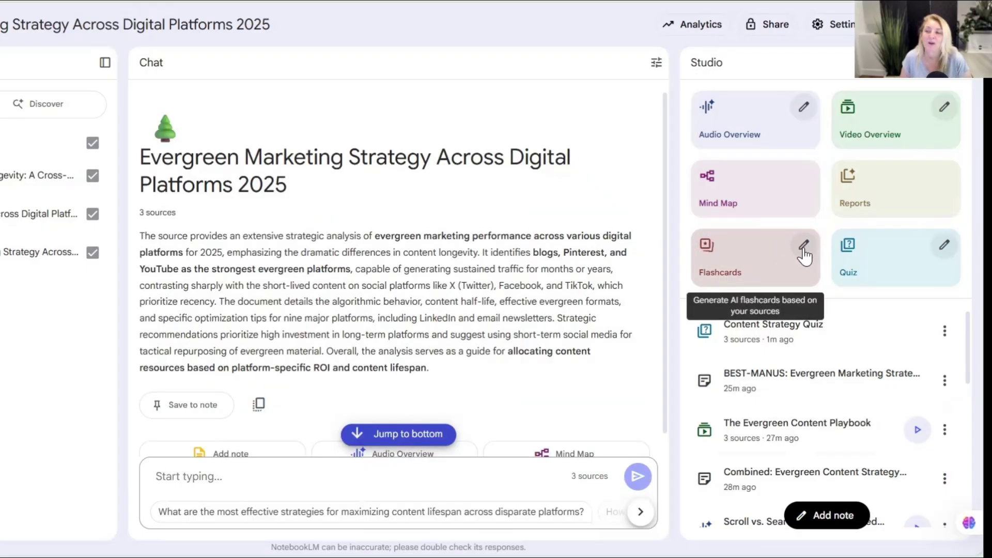
Preview the flashcard and quiz customization options, closing both without generating.
left_click(804, 247)
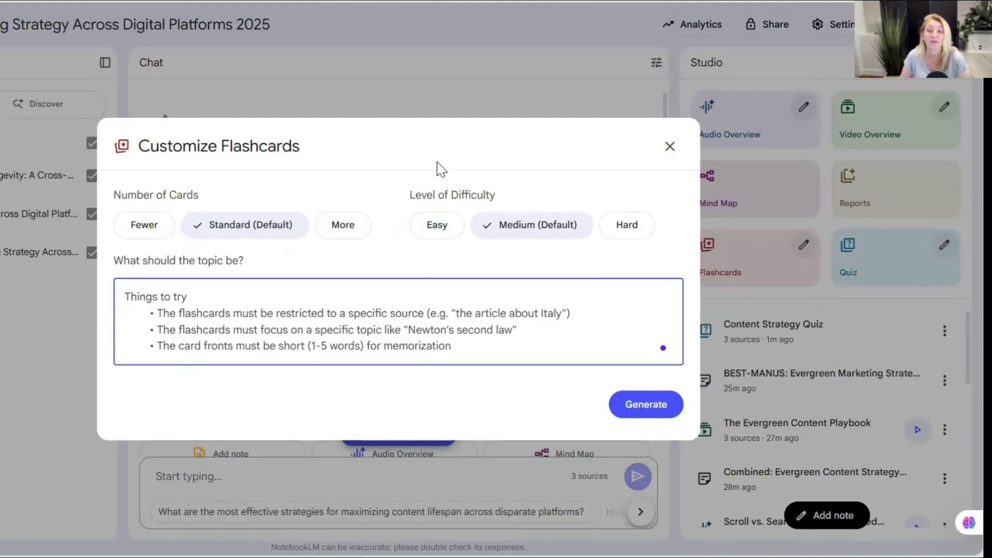
left_click(671, 147)
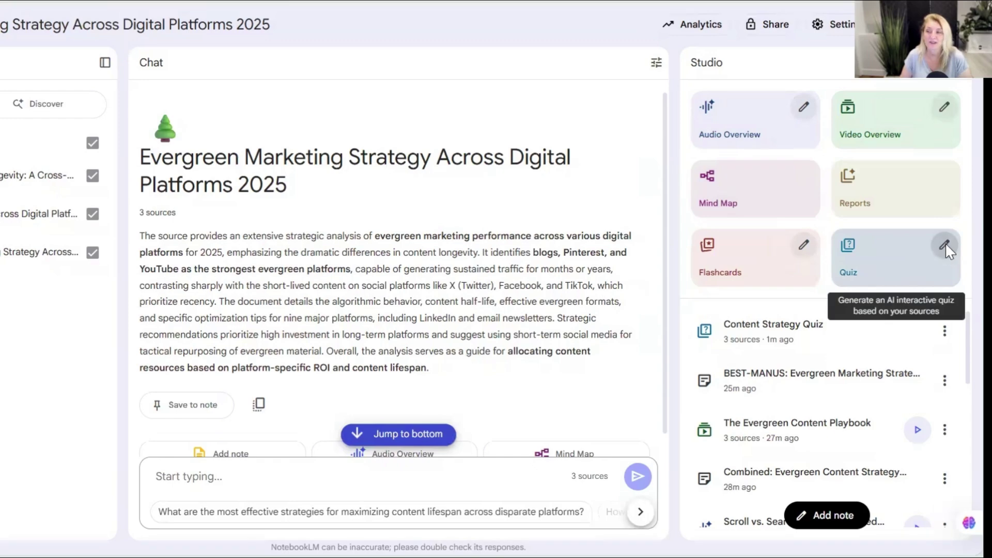
left_click(944, 244)
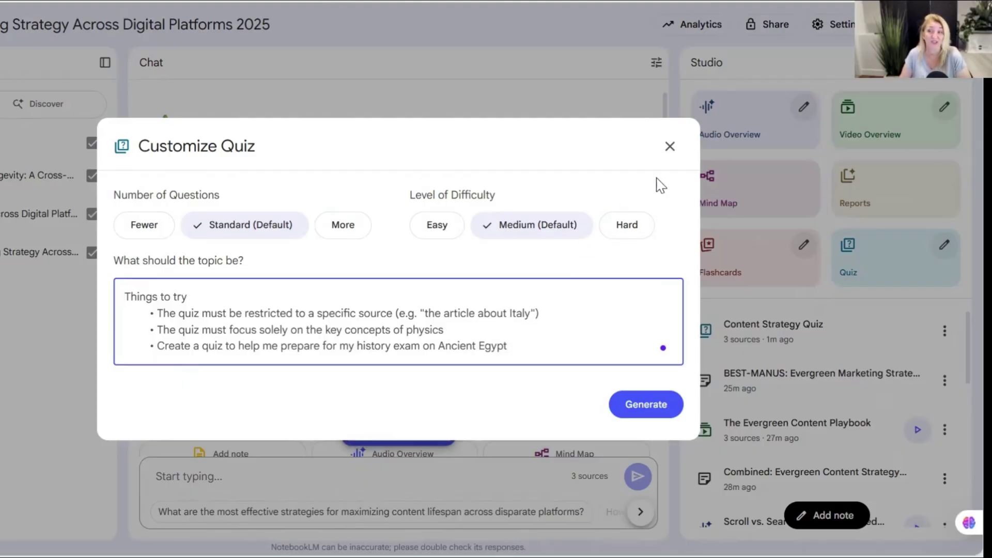
left_click(670, 146)
Open Content Flashcards, flip card 2 and ask the chat to explain it.
scroll(822, 423, "down", 5)
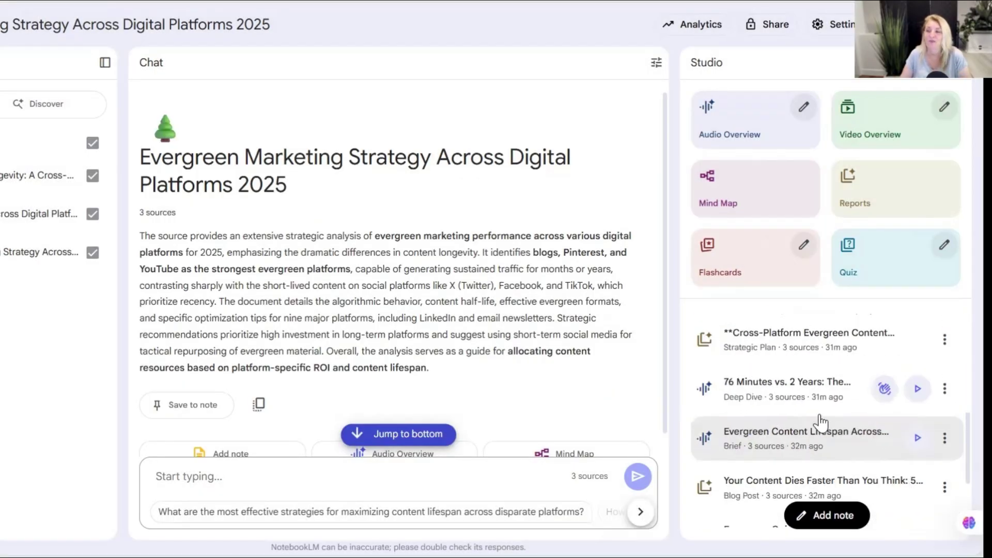
scroll(821, 422, "down", 2)
left_click(781, 473)
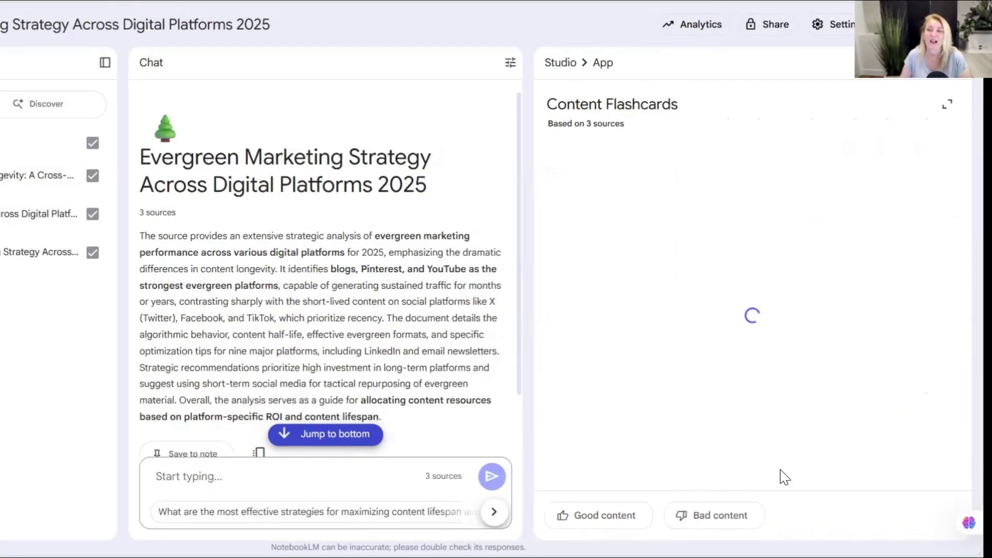
left_click(902, 305)
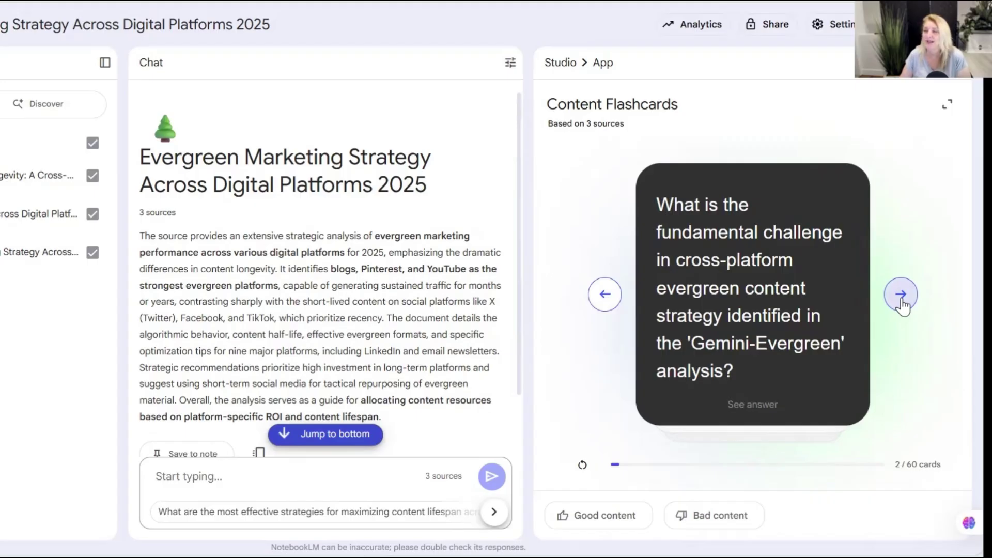
left_click(755, 411)
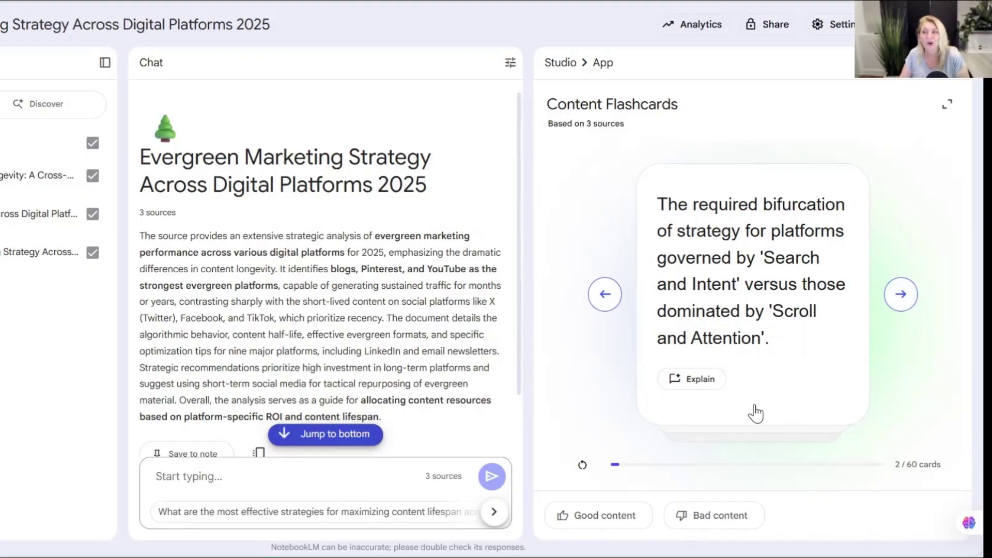
left_click(694, 385)
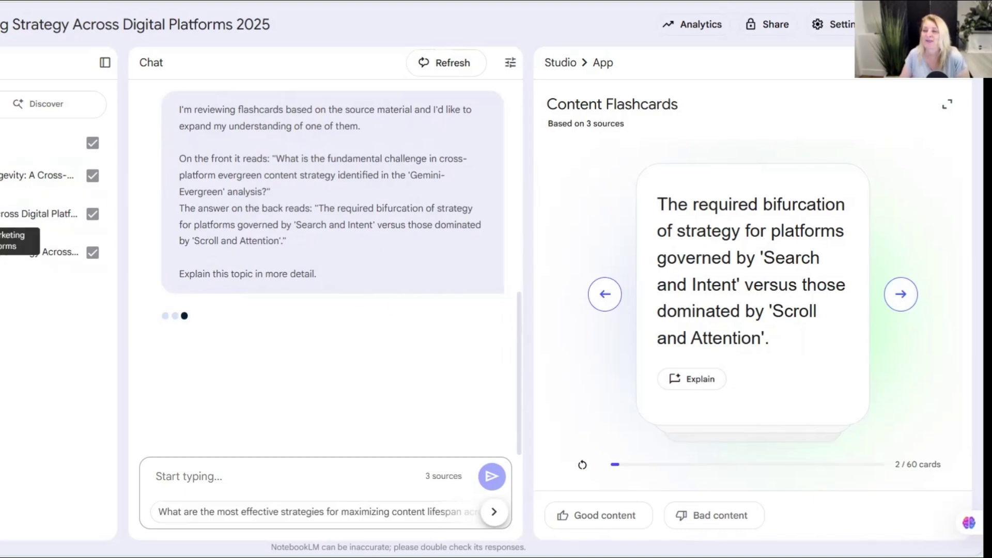
Advance the flashcards to card 4, then open the saved Evergreen Quiz.
left_click(906, 302)
left_click(906, 302)
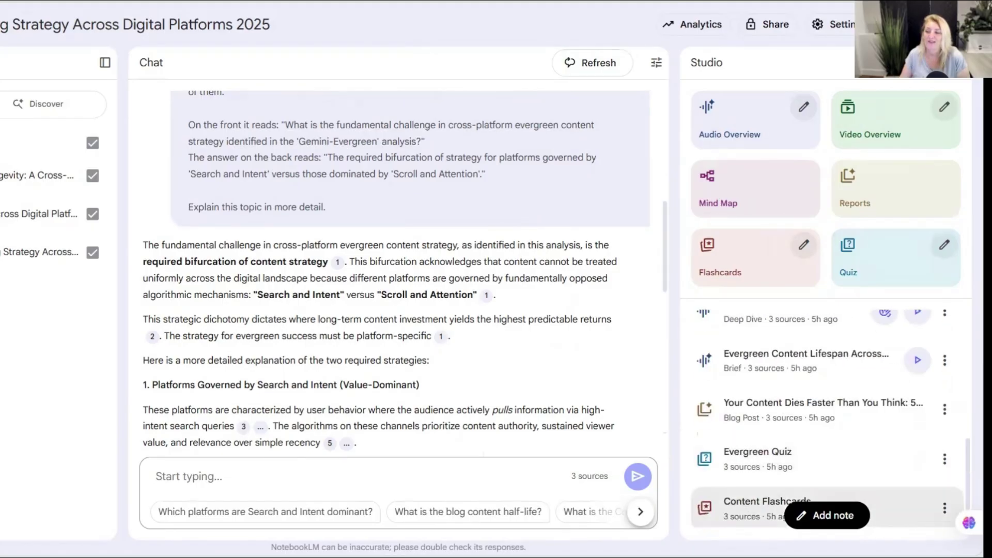
left_click(804, 476)
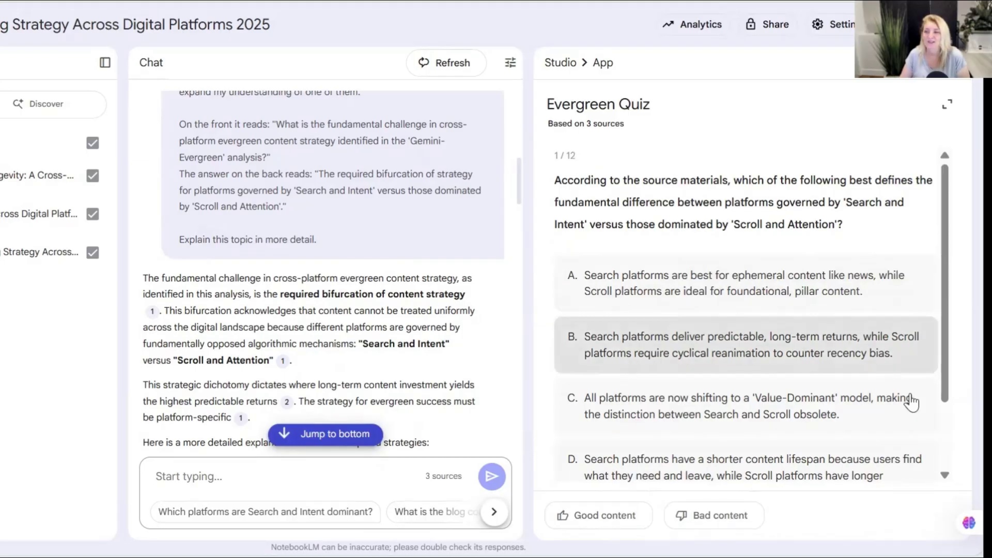
Reveal the hint for quiz question 1, answer D, and review the feedback.
scroll(907, 398, "down", 2)
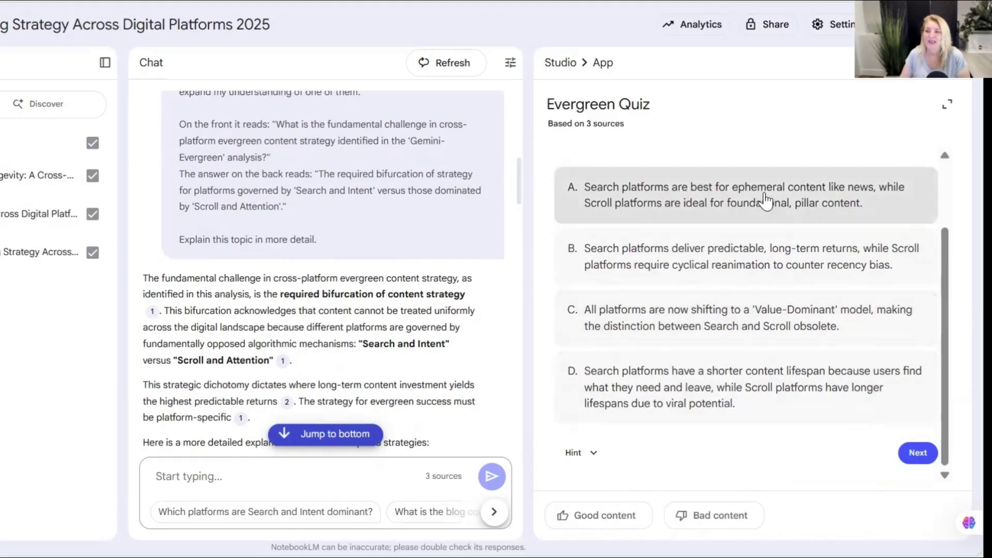
left_click(592, 463)
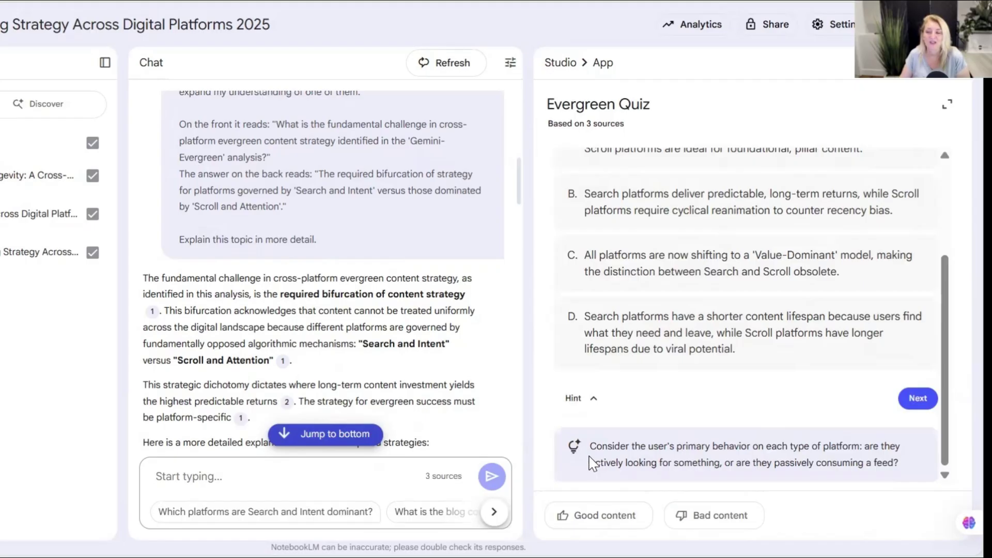
left_click(709, 333)
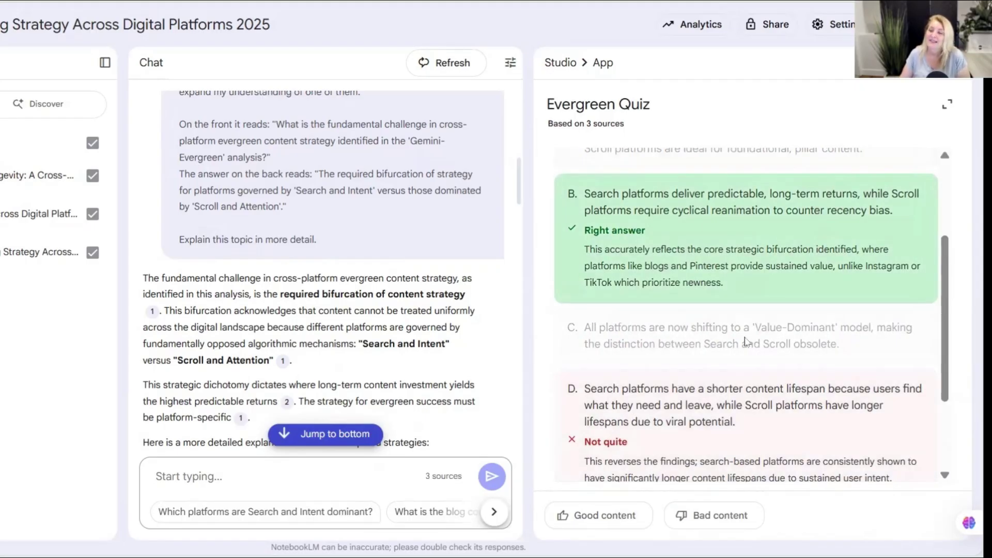
scroll(679, 451, "down", 3)
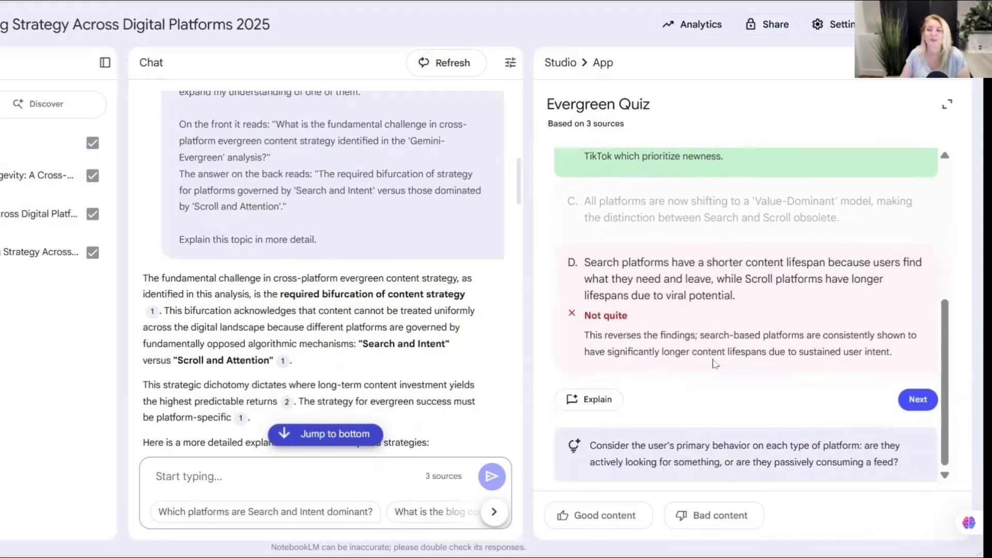
scroll(665, 302, "up", 4)
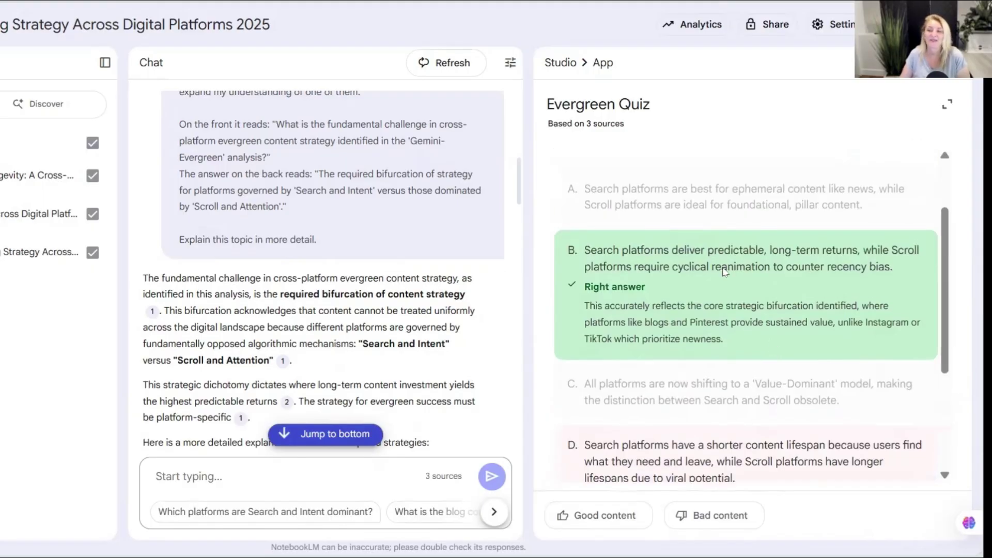
scroll(724, 271, "down", 4)
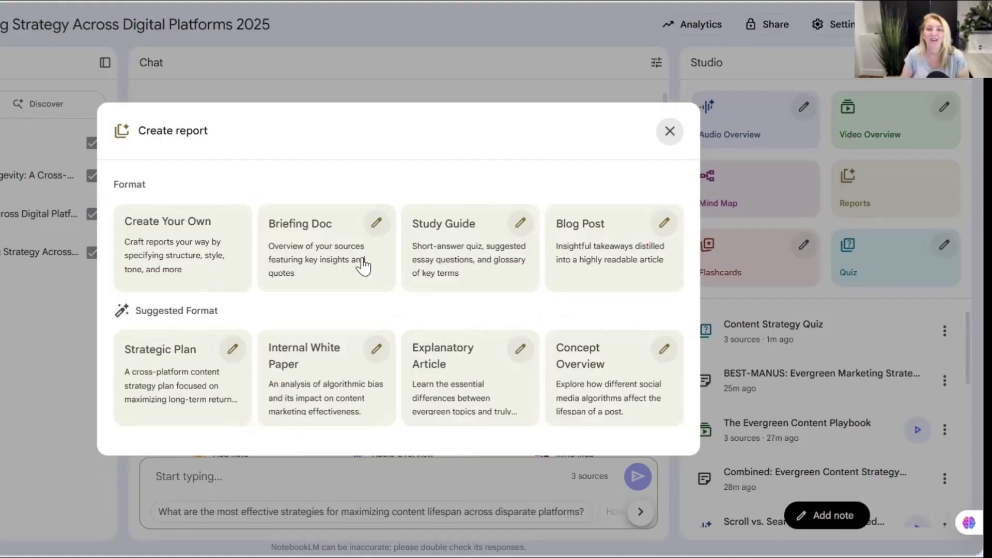
Browse the Briefing Doc report languages and keep English (default).
left_click(377, 224)
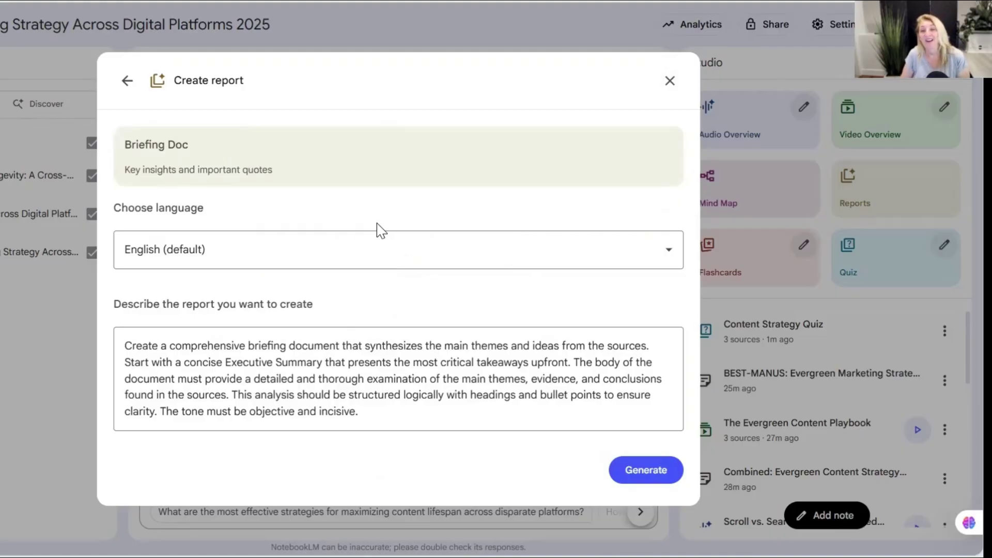
left_click(354, 250)
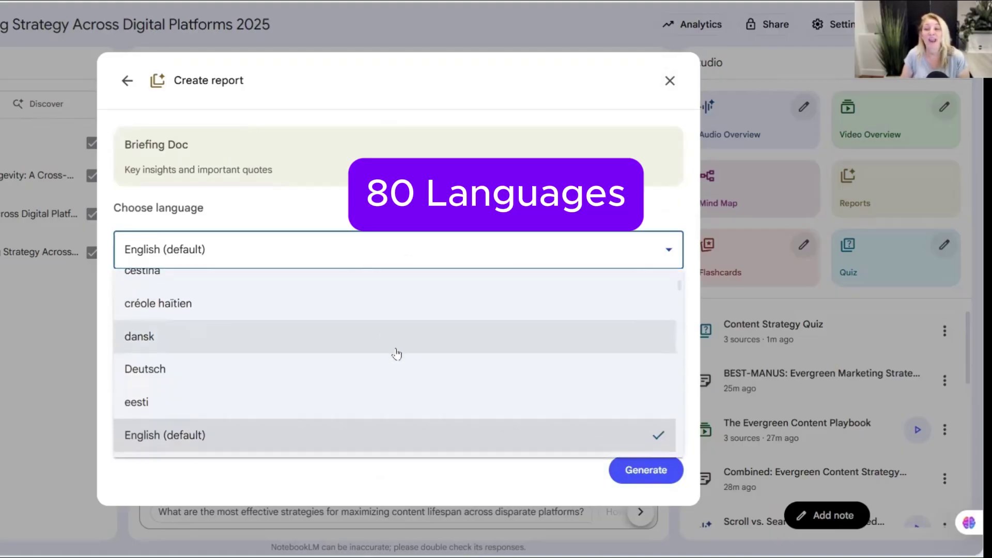
scroll(391, 350, "down", 20)
scroll(392, 350, "down", 5)
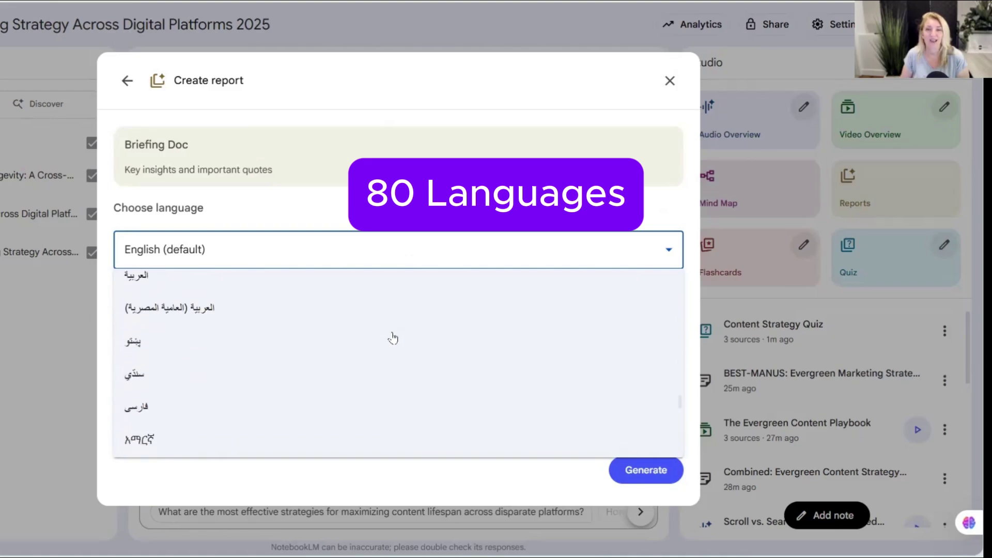
left_click(409, 252)
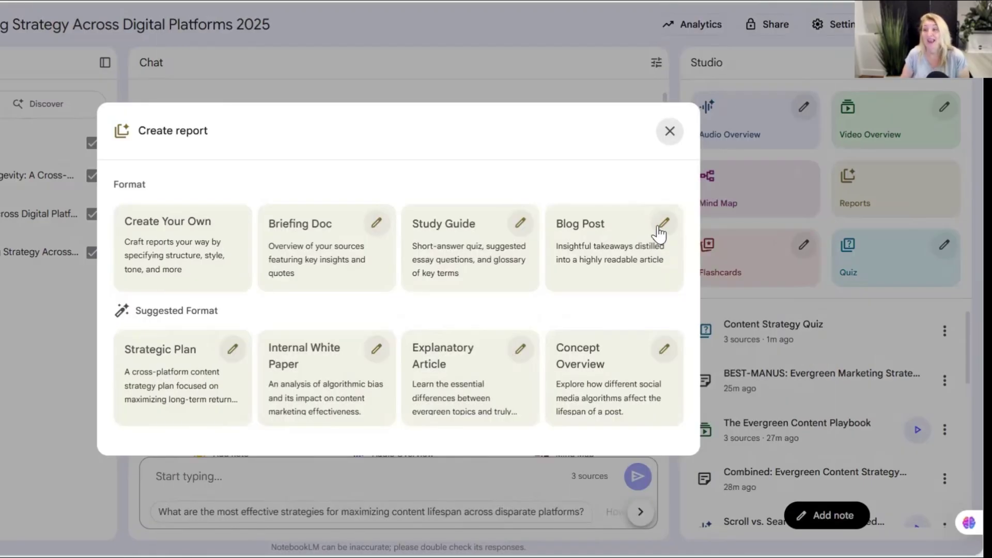
Open the Blog Post report format and review its prompt.
left_click(659, 227)
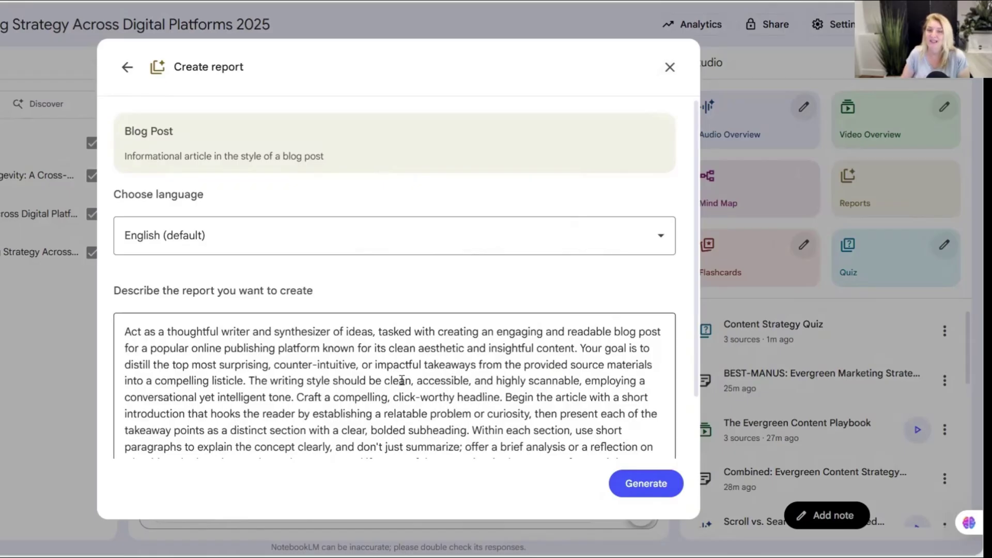
scroll(161, 392, "down", 3)
scroll(161, 391, "up", 3)
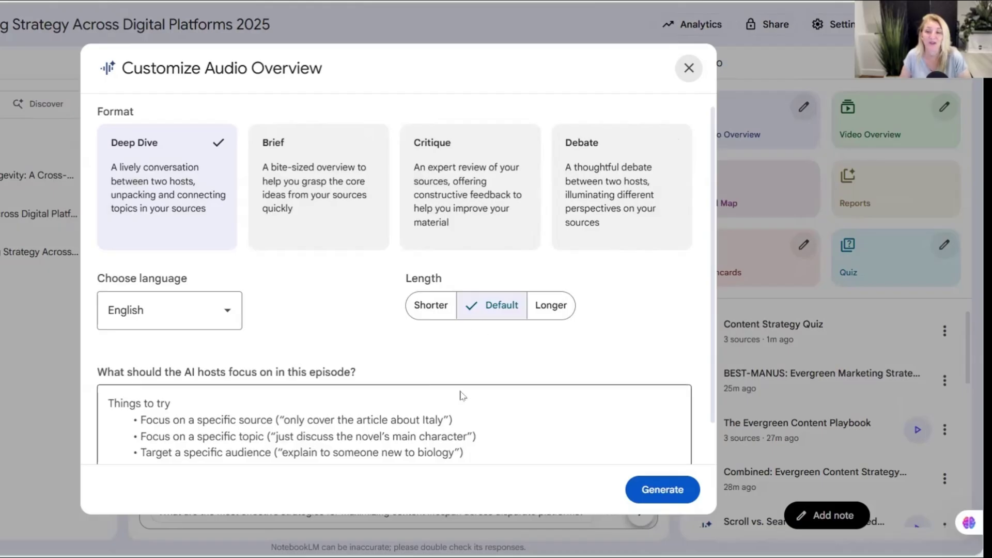
Close the Customize Audio Overview settings.
scroll(460, 332, "down", 2)
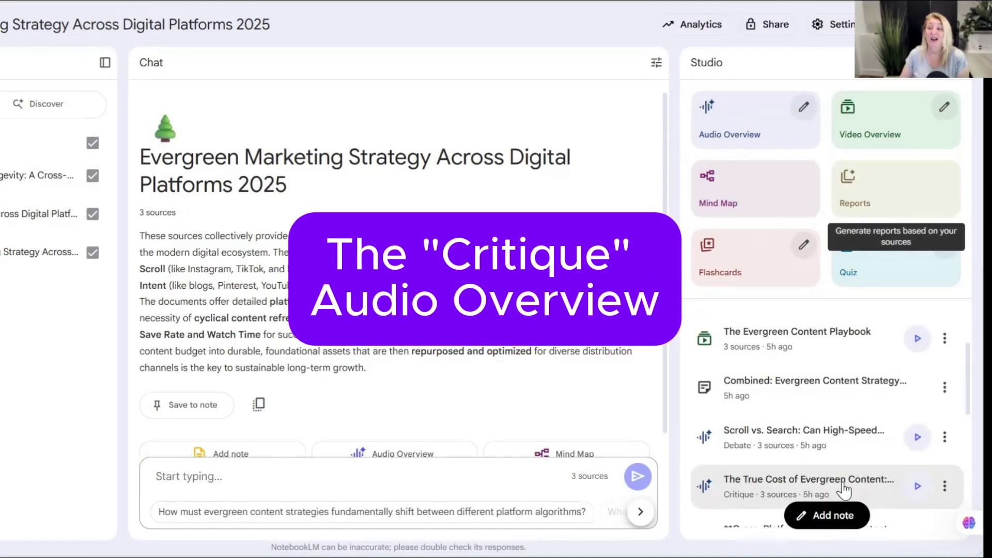
left_click(915, 484)
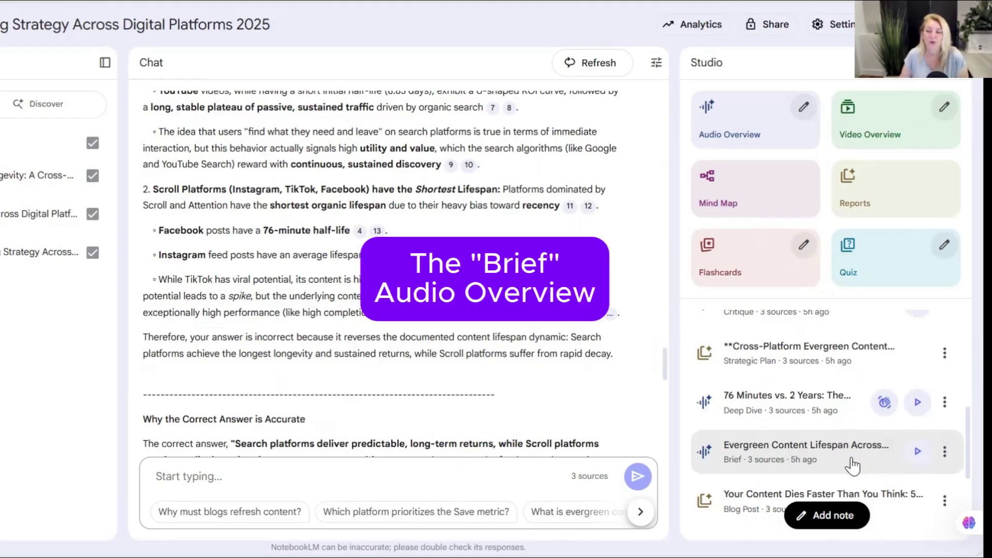
Play the Brief audio overview and pause it at 00:23 of 01:41.
left_click(854, 465)
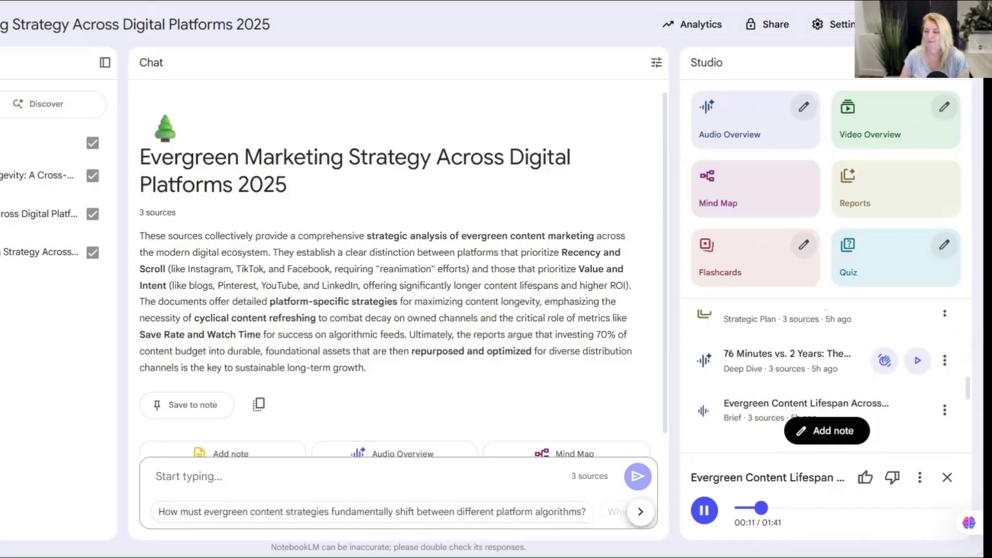
left_click(704, 511)
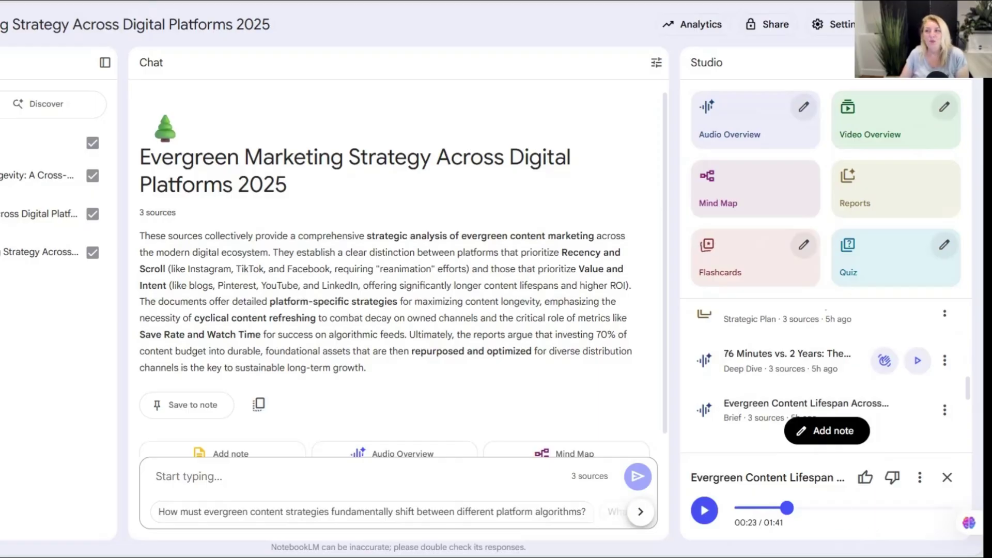
scroll(817, 382, "up", 3)
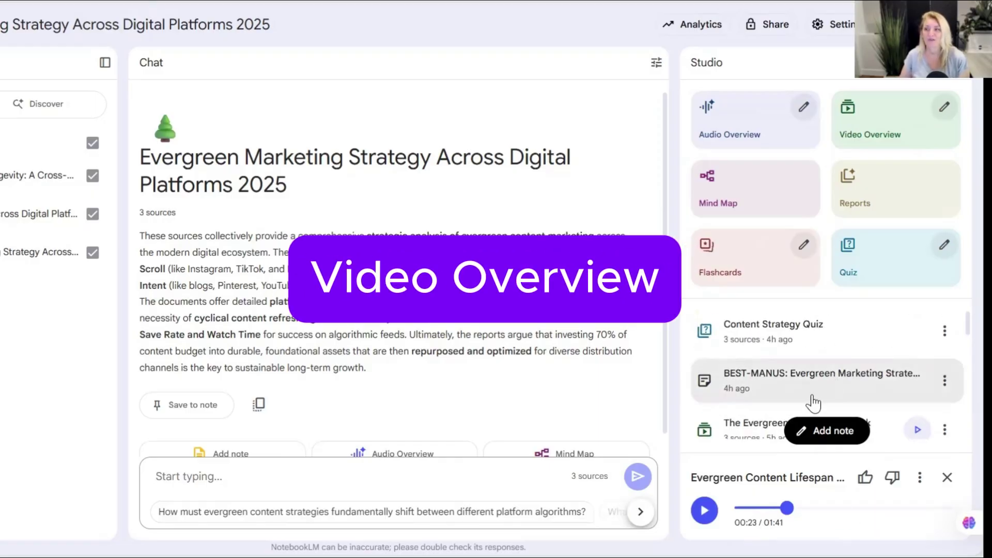
Close the audio player and play The Evergreen Content Playbook video overview.
left_click(946, 477)
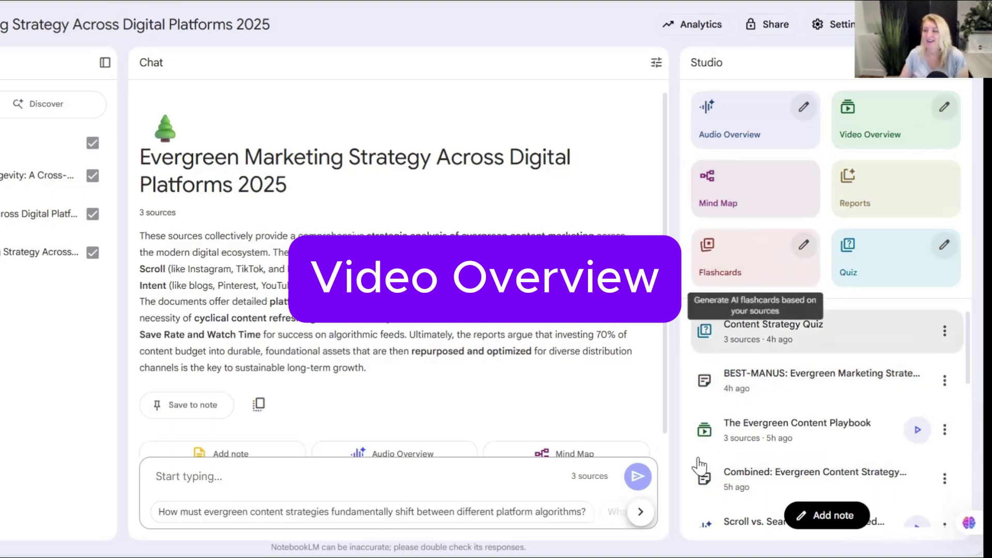
scroll(775, 429, "down", 3)
scroll(800, 430, "up", 3)
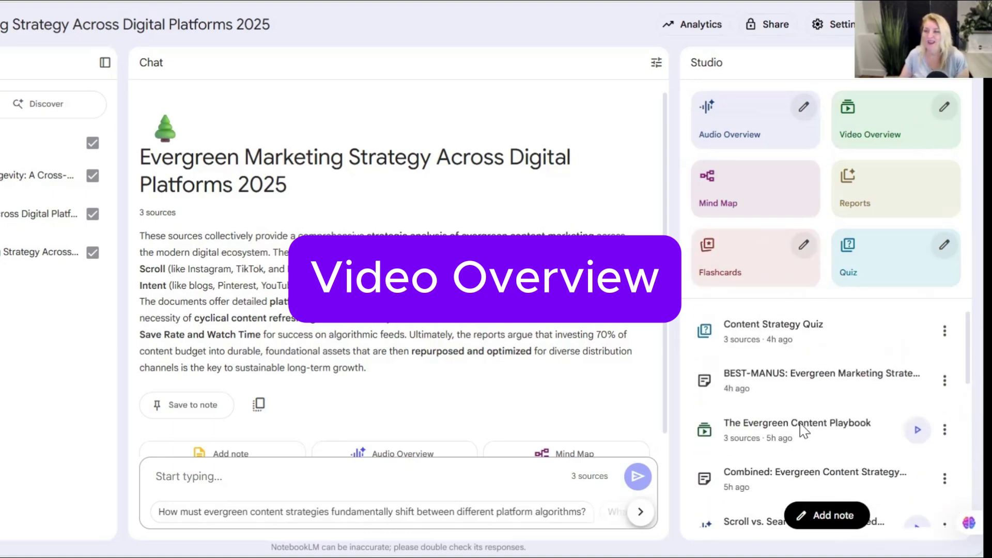
left_click(801, 430)
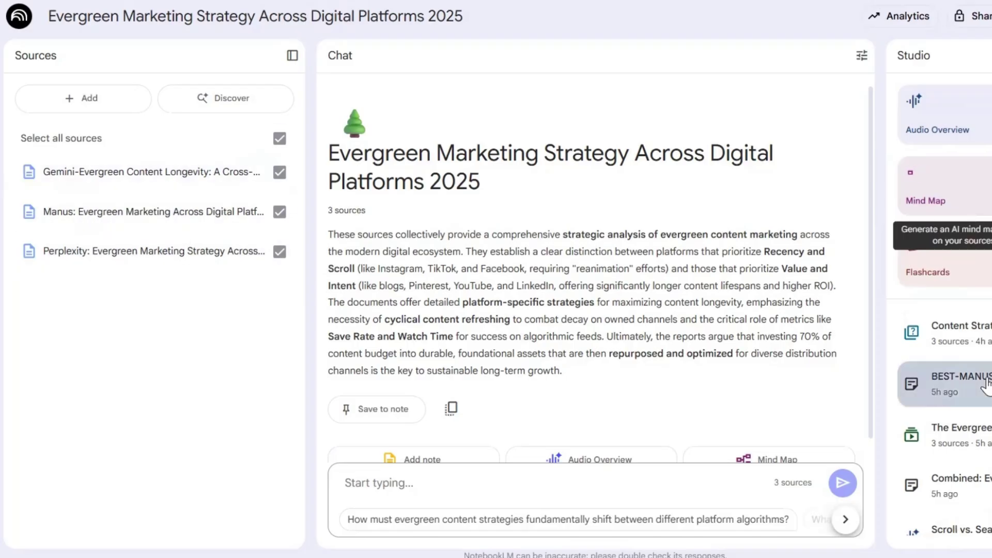
left_click(972, 382)
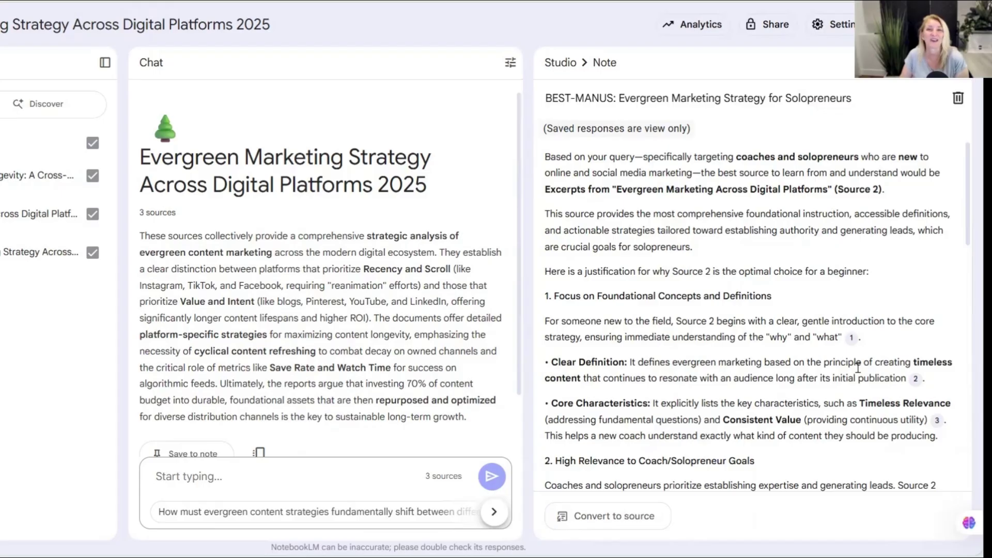
key("Escape")
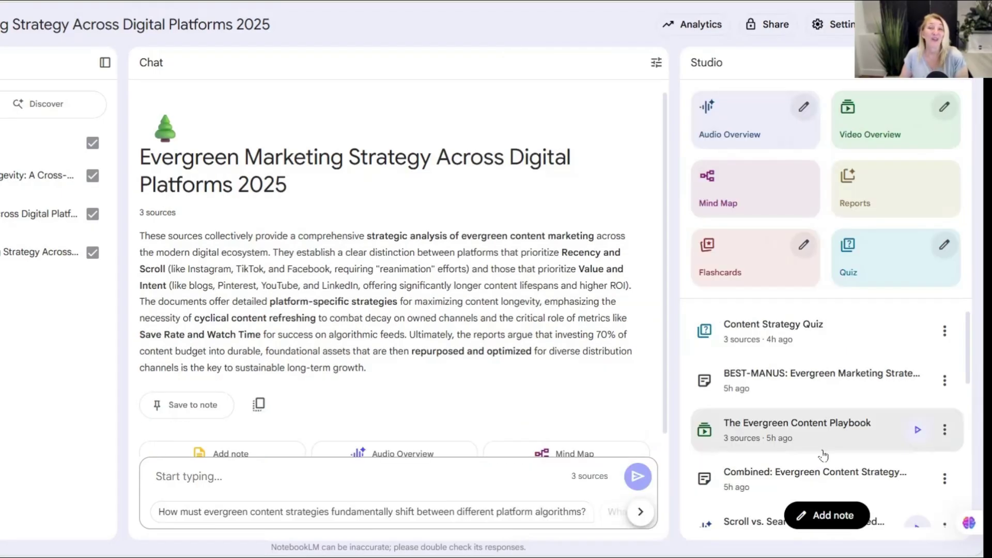
Generate and open the mind map, expanding Foundational Principles, its subtopics, and Strategic Implementation & Measurement.
left_click(752, 199)
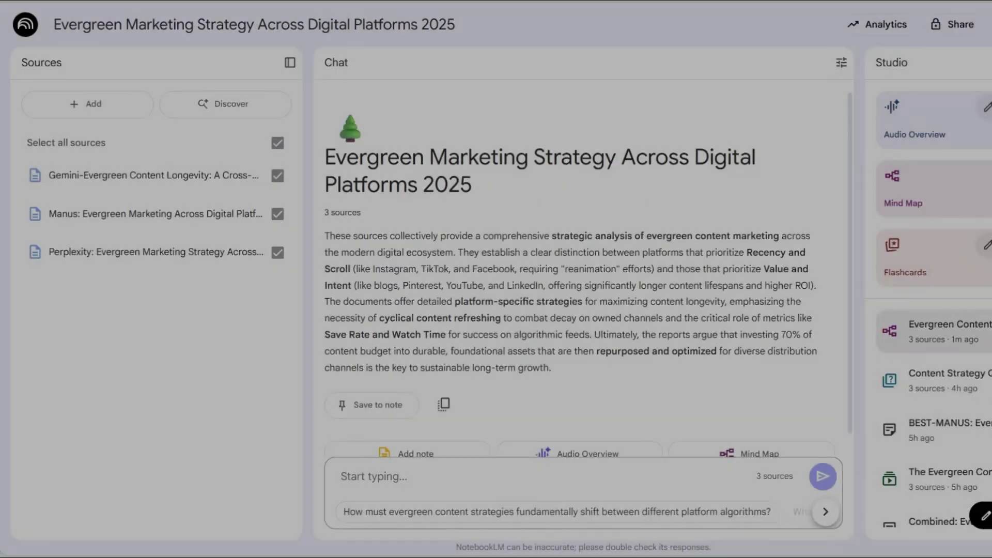
left_click(775, 330)
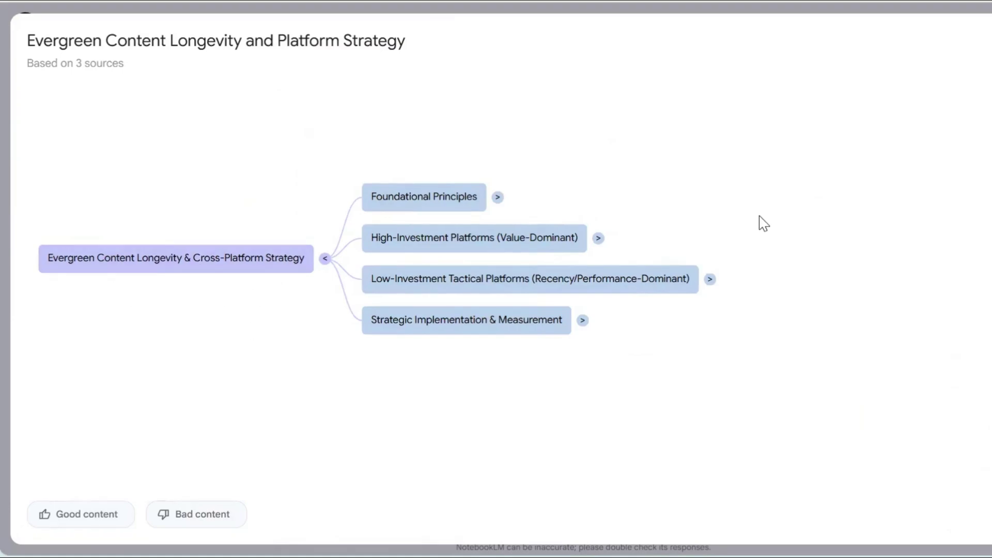
left_click(498, 198)
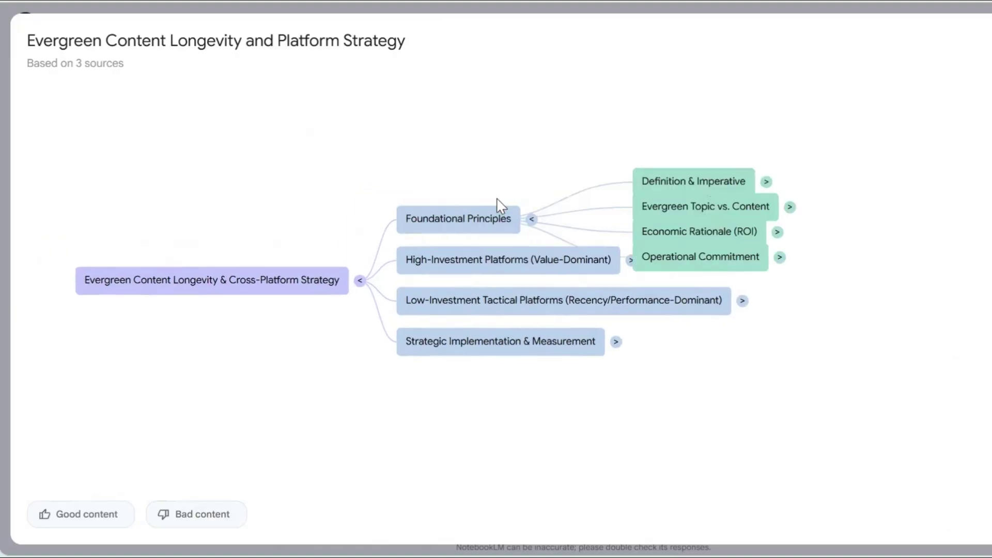
left_click(990, 217)
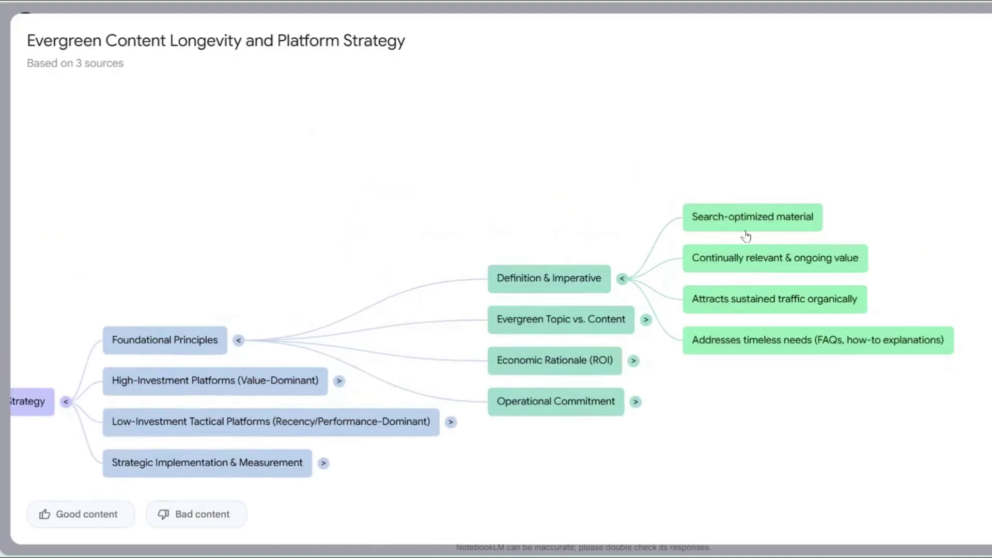
left_click(646, 319)
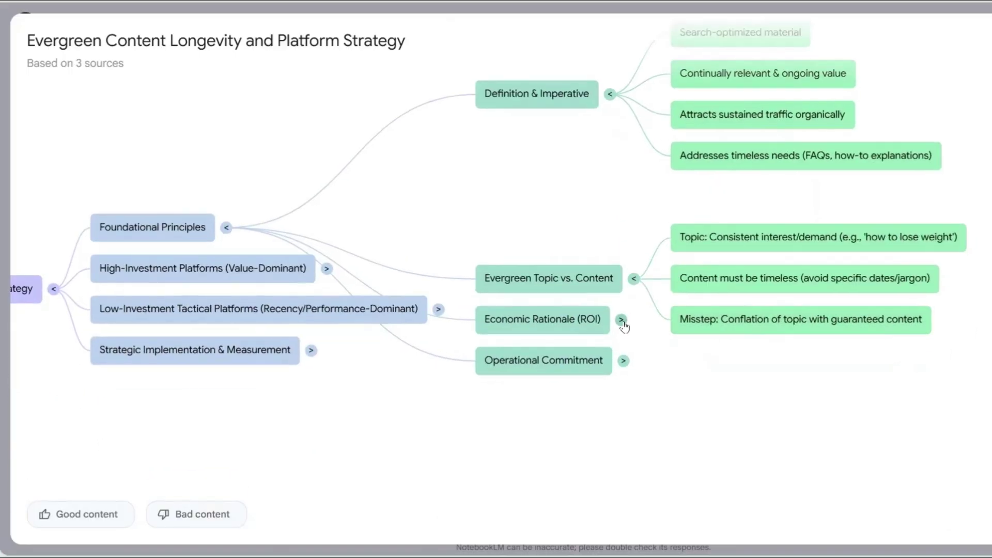
left_click(621, 319)
left_click(314, 148)
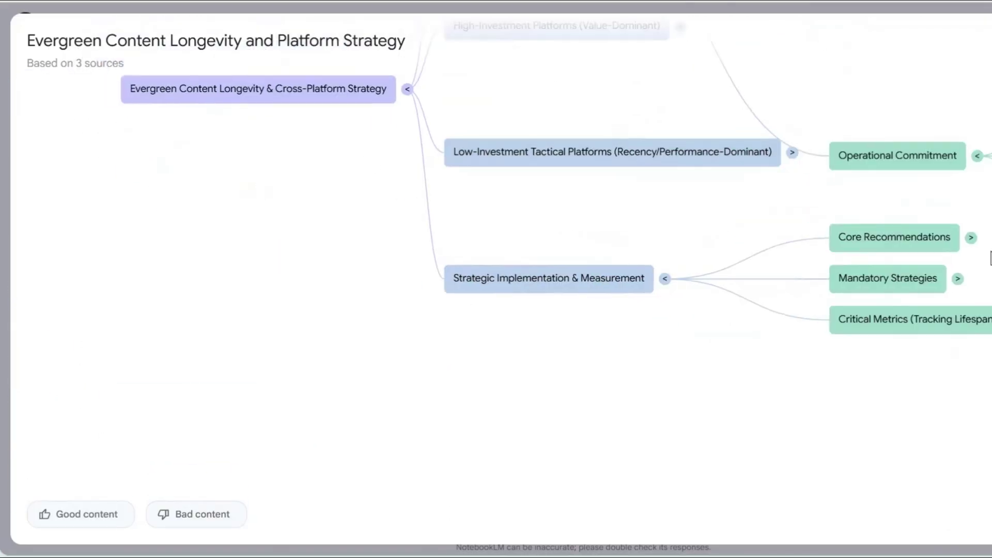
left_click(969, 235)
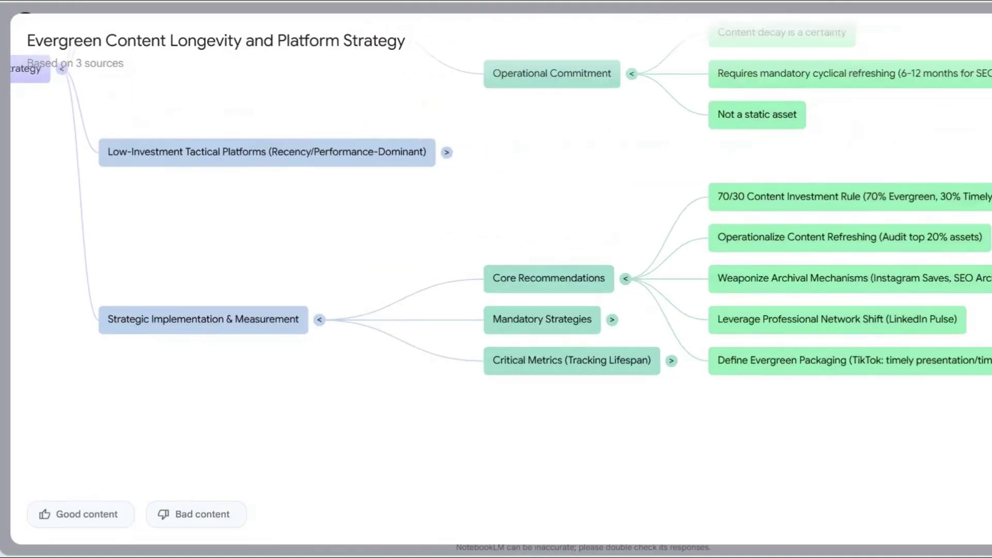